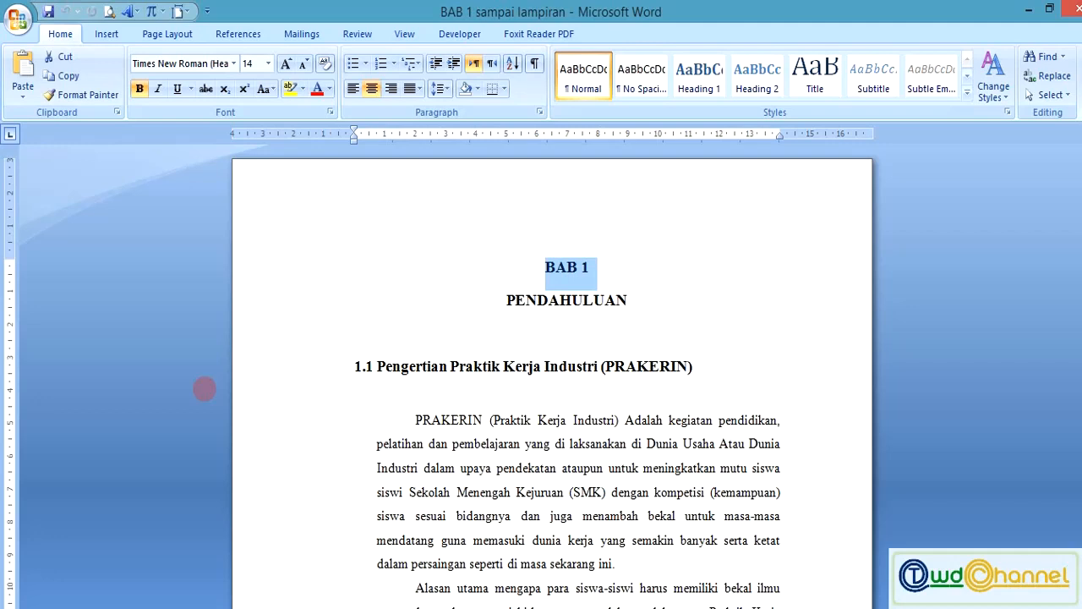
# Step: Remove the blank line between the 1.1 Pengertian Praktik Kerja Industri (PRAKERIN) heading and its first paragraph
pyautogui.click(217, 345)
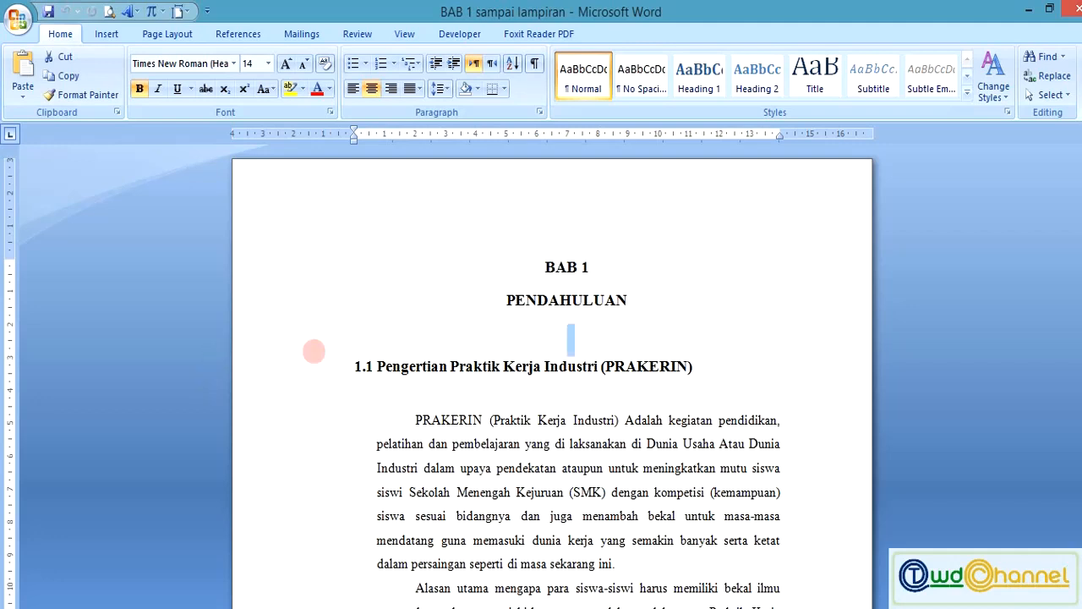
pyautogui.click(802, 324)
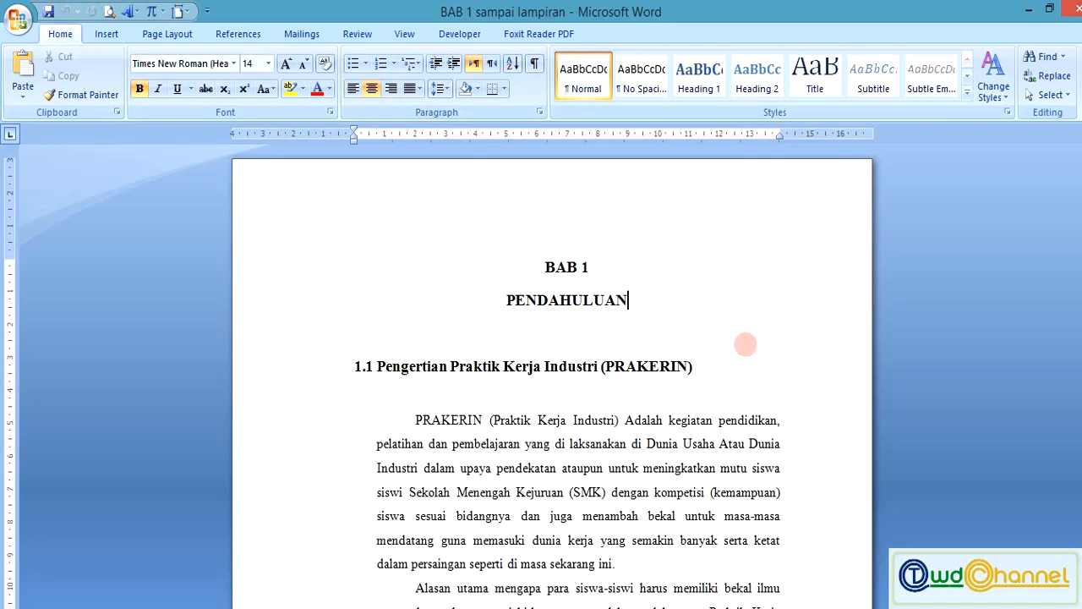
pyautogui.scroll(-1, 745, 344)
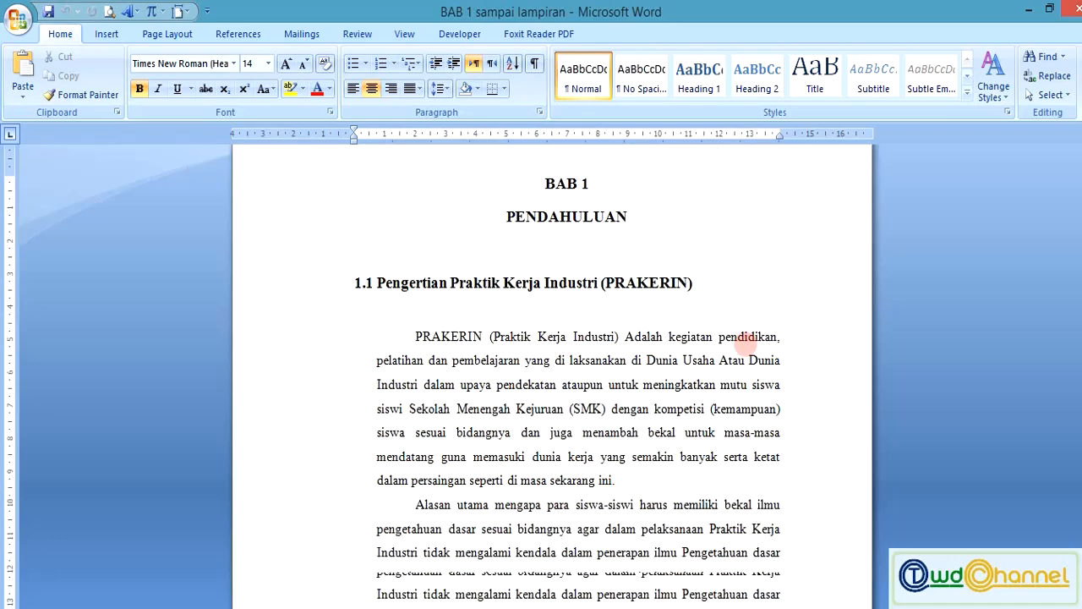
pyautogui.scroll(1, 745, 344)
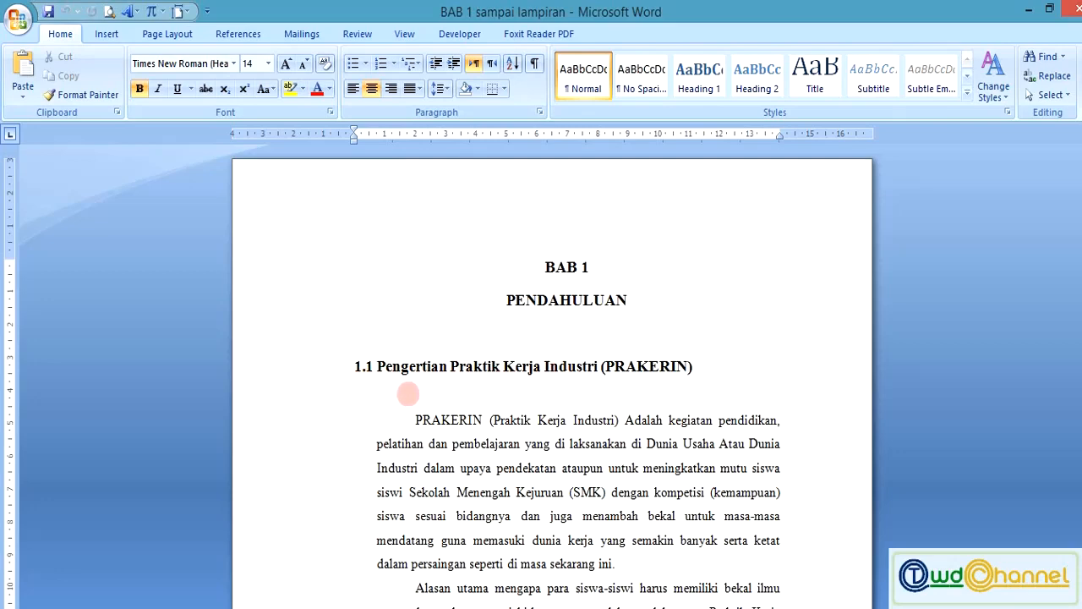
pyautogui.scroll(-2, 408, 393)
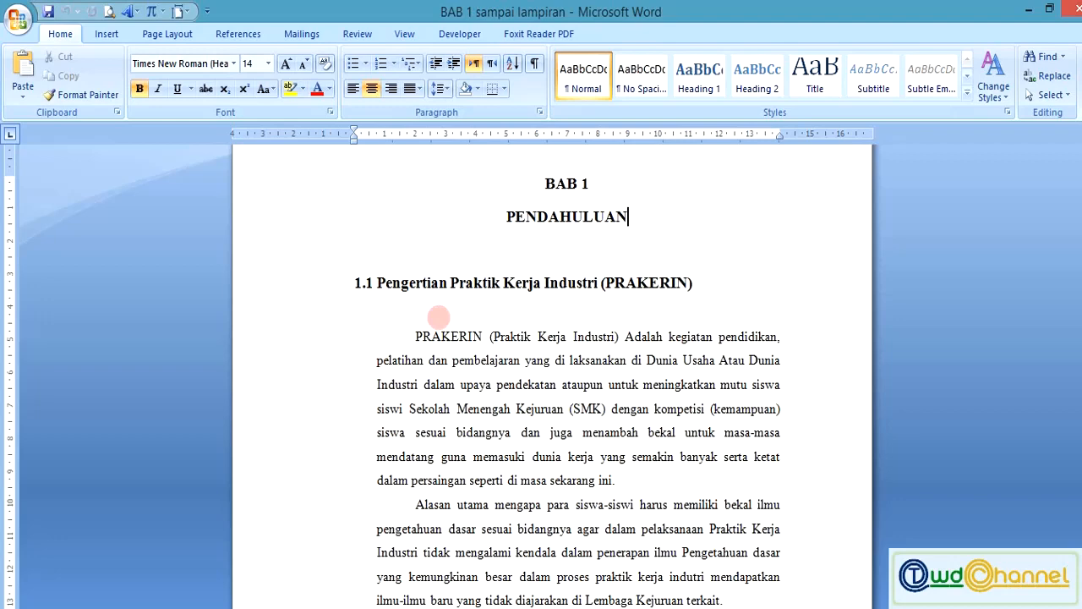
pyautogui.click(437, 317)
pyautogui.press('Delete')
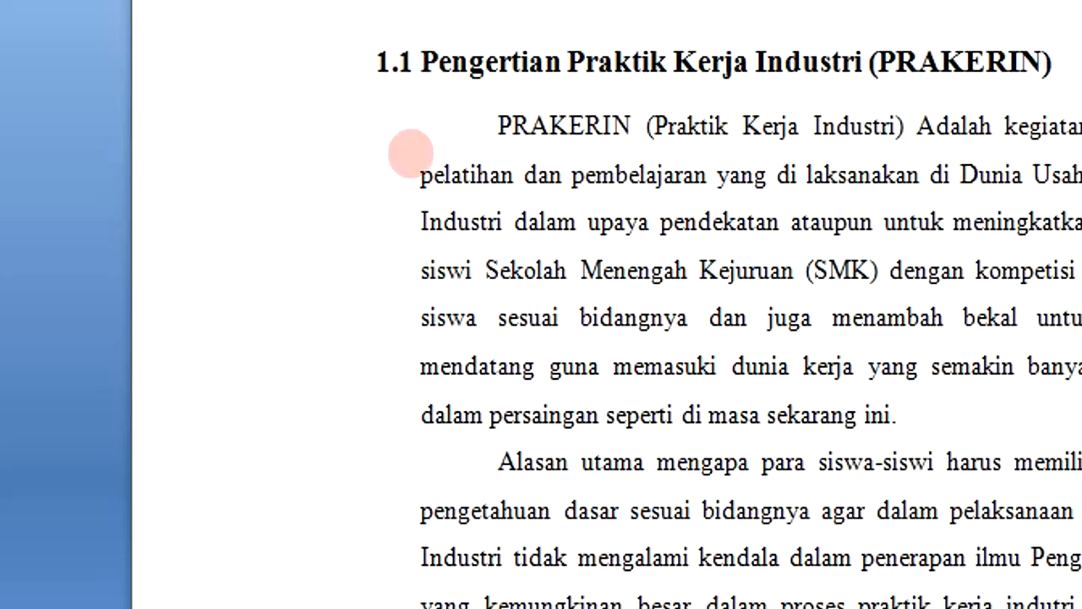
# Step: Remove the blank line between the 1.2 Latar Belakang heading and its first paragraph
pyautogui.scroll(-2, 410, 222)
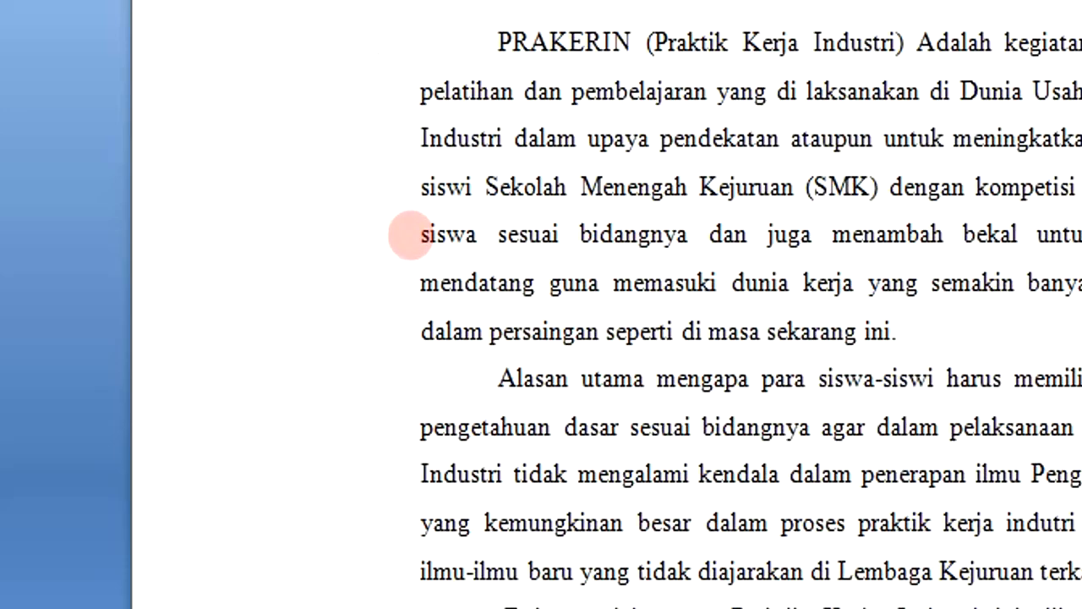
pyautogui.scroll(-15, 410, 234)
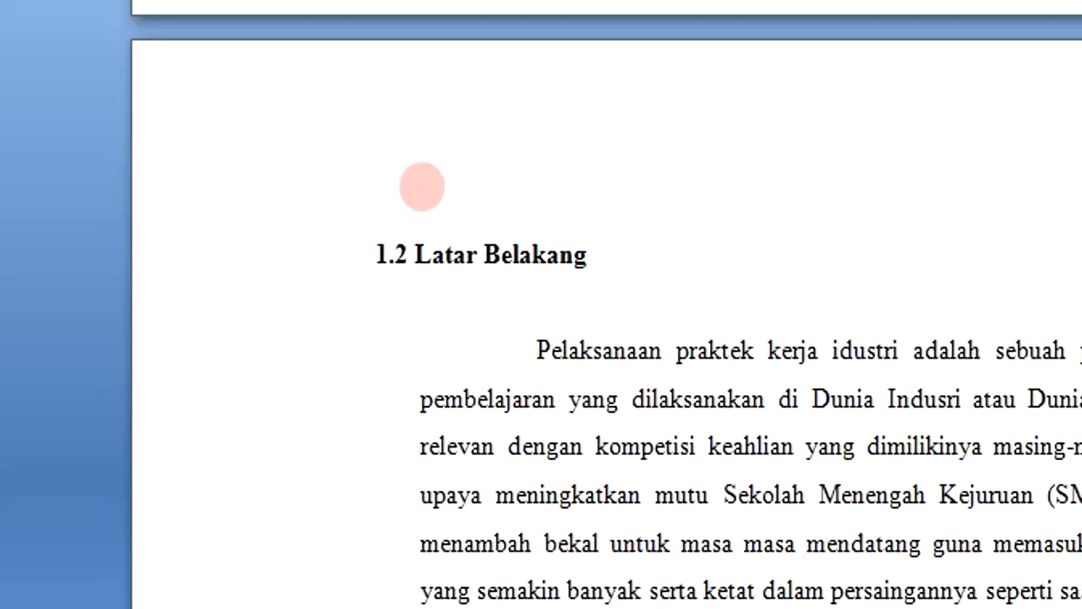
pyautogui.scroll(-2, 422, 186)
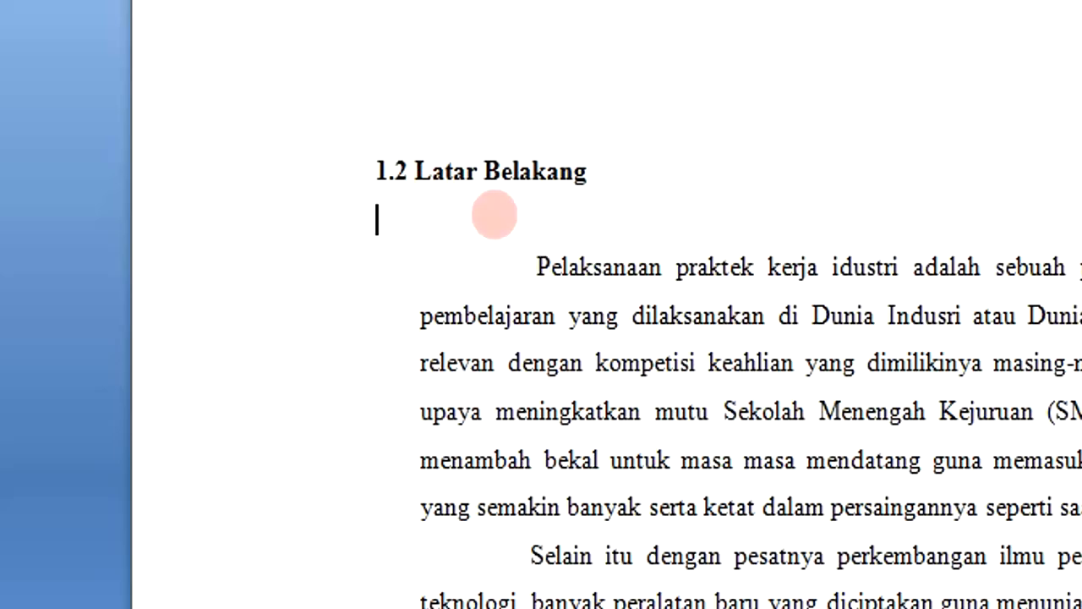
pyautogui.press('Delete')
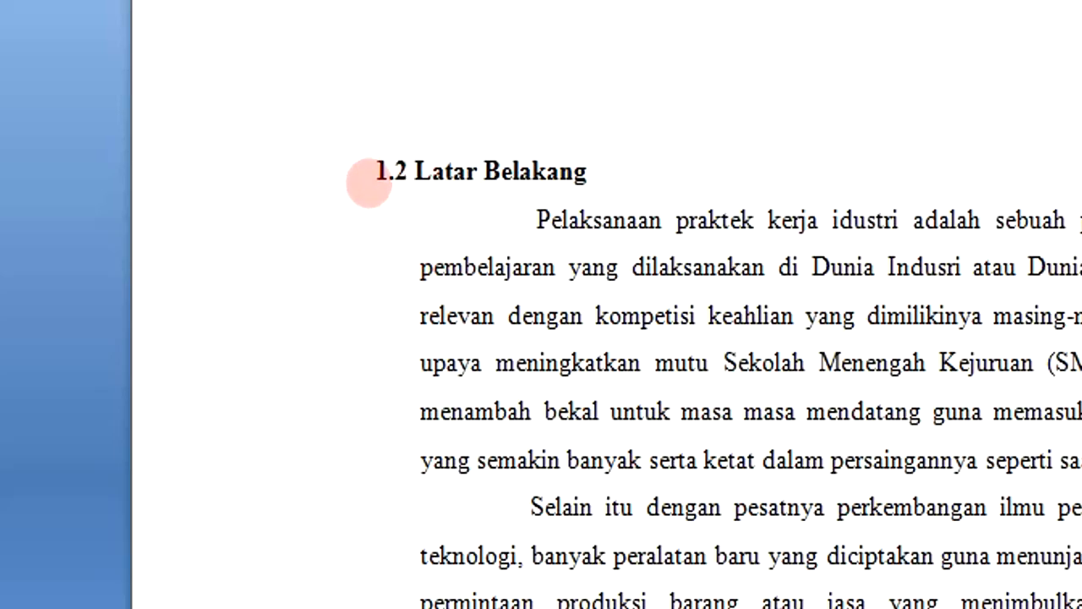
# Step: Shift the report outline table under 1.4 Metode Penulisan slightly to the right and check its entries through Lampiran
pyautogui.scroll(-5, 388, 202)
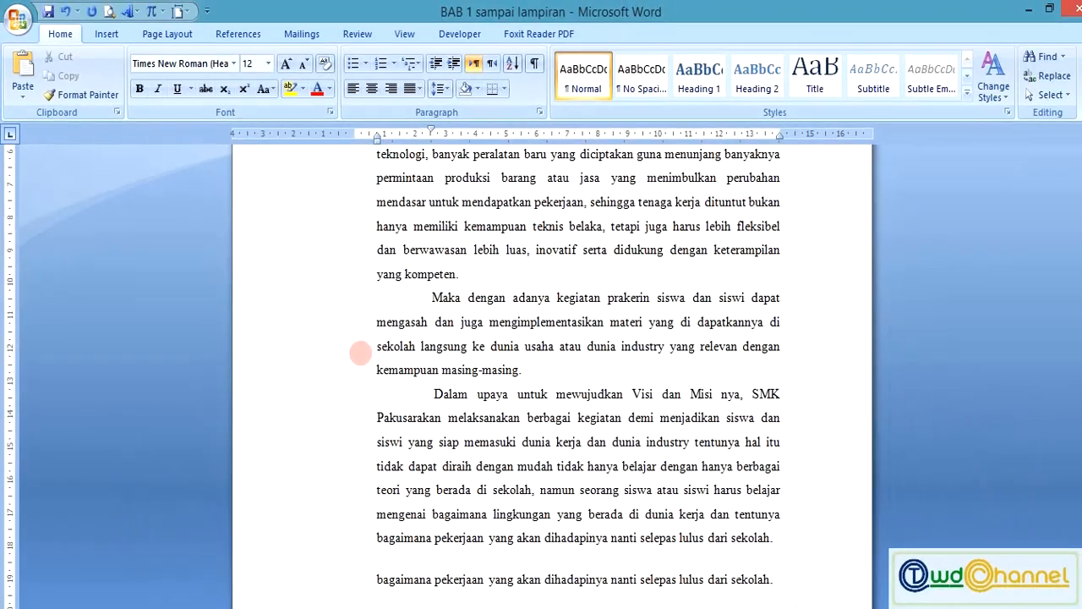
pyautogui.scroll(-10, 360, 352)
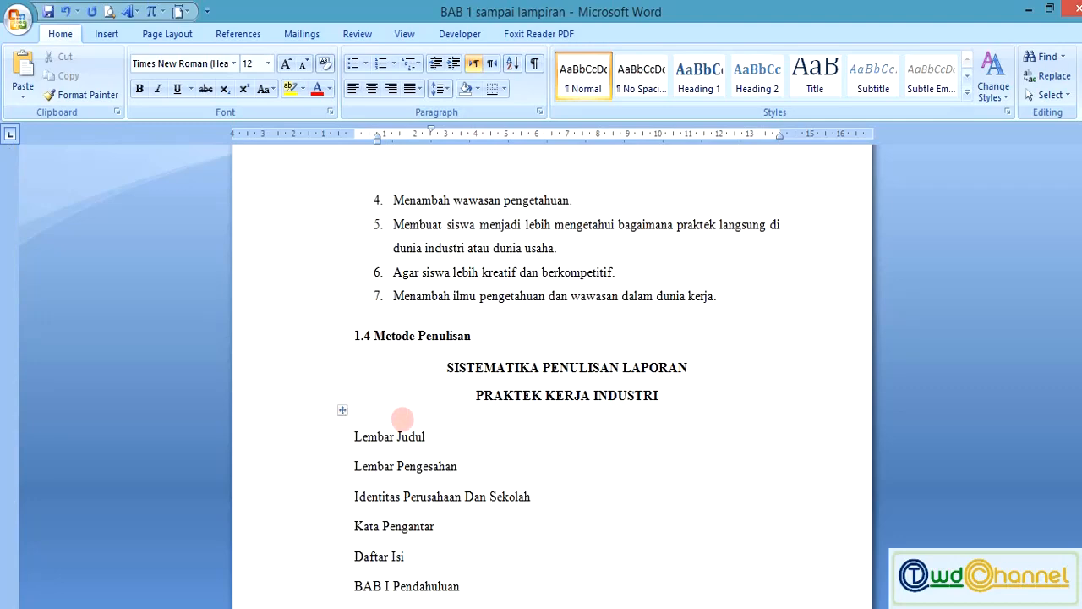
pyautogui.scroll(-3, 402, 417)
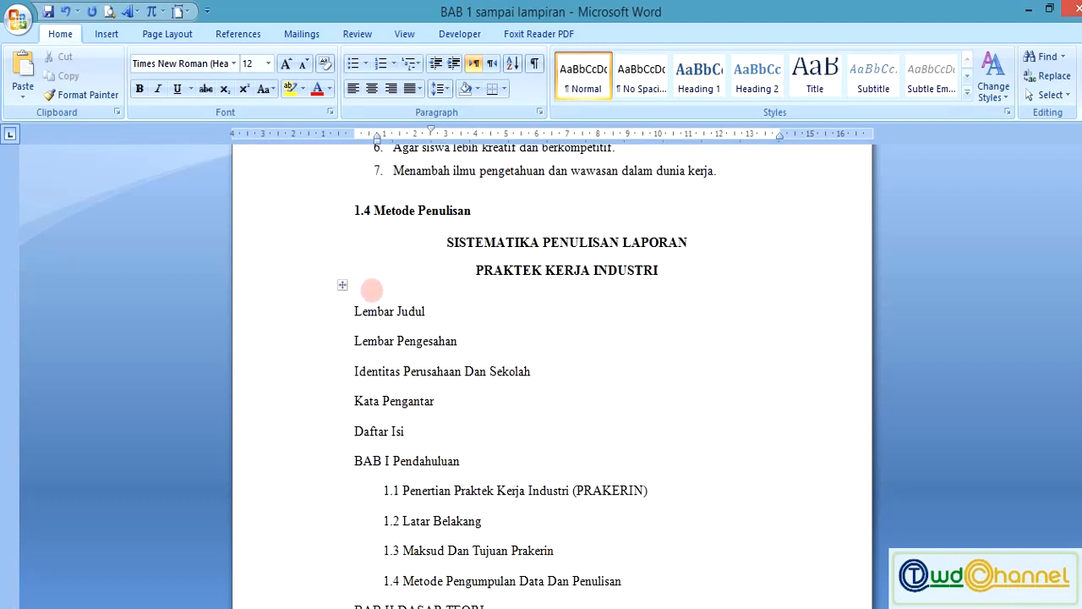
pyautogui.moveTo(341, 287); pyautogui.dragTo(382, 217)
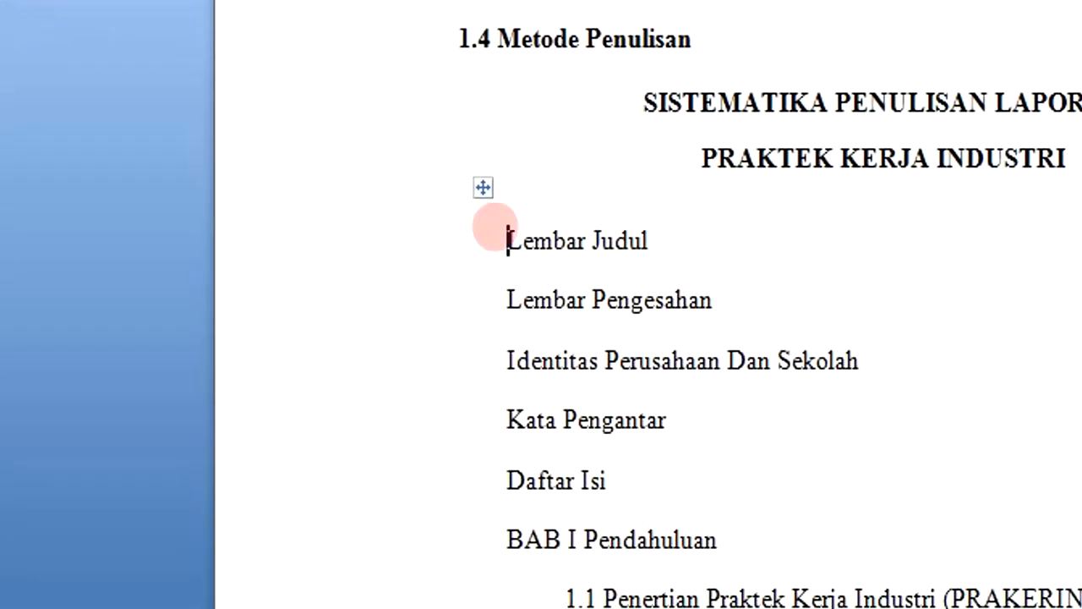
pyautogui.scroll(-3, 512, 380)
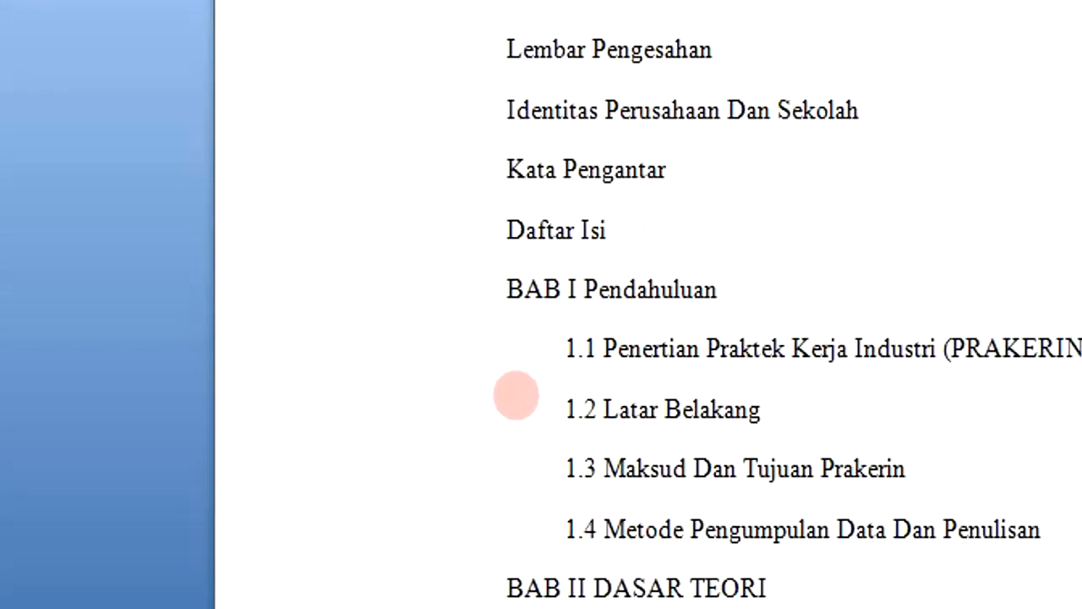
pyautogui.scroll(-10, 515, 395)
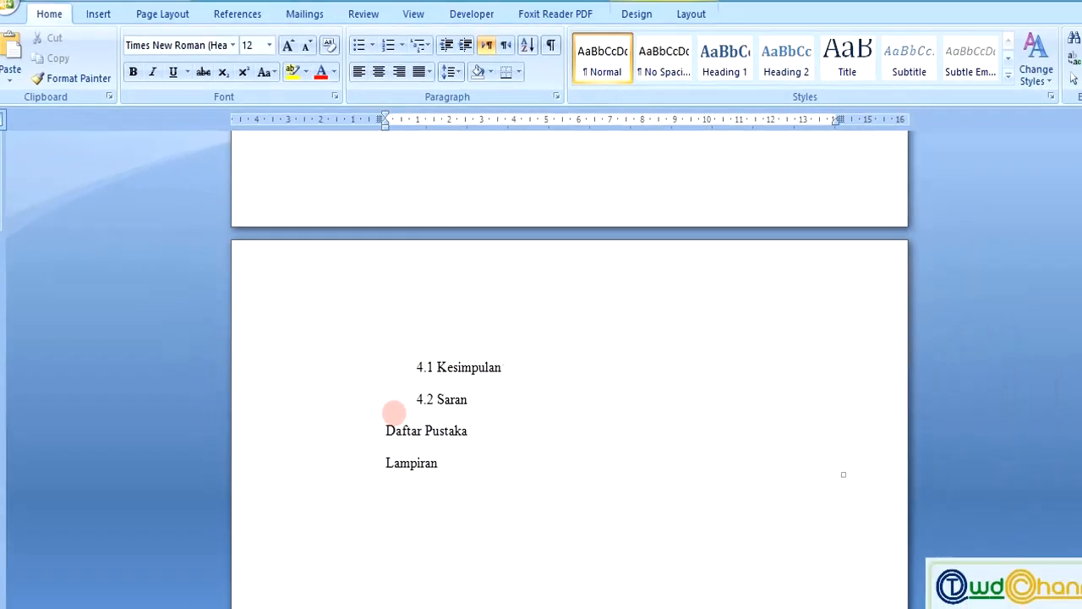
pyautogui.scroll(2, 394, 413)
pyautogui.scroll(-1, 394, 412)
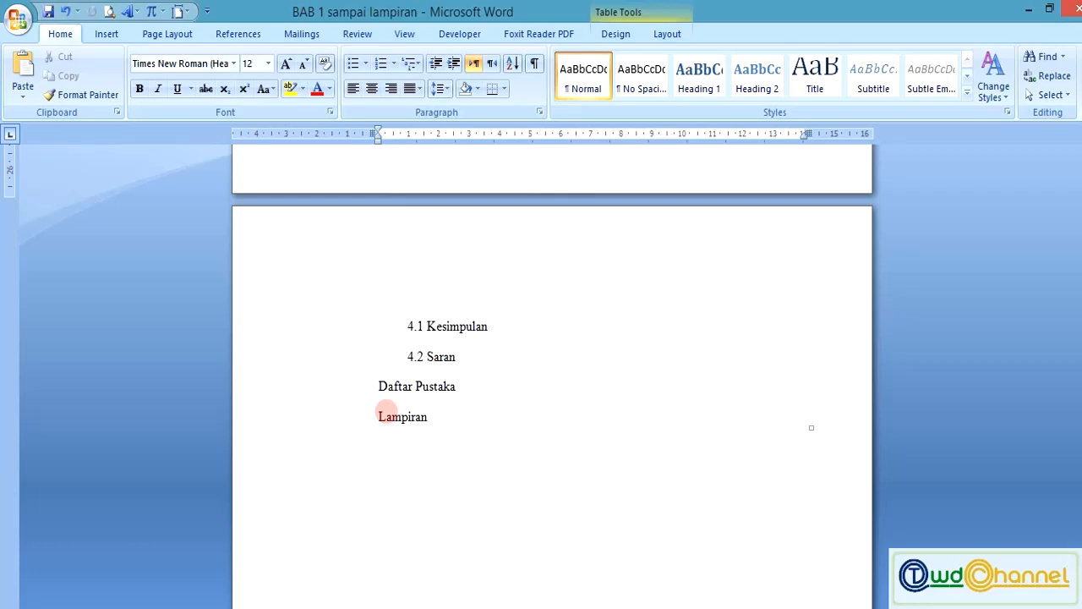
pyautogui.scroll(6, 386, 412)
pyautogui.scroll(-1, 413, 412)
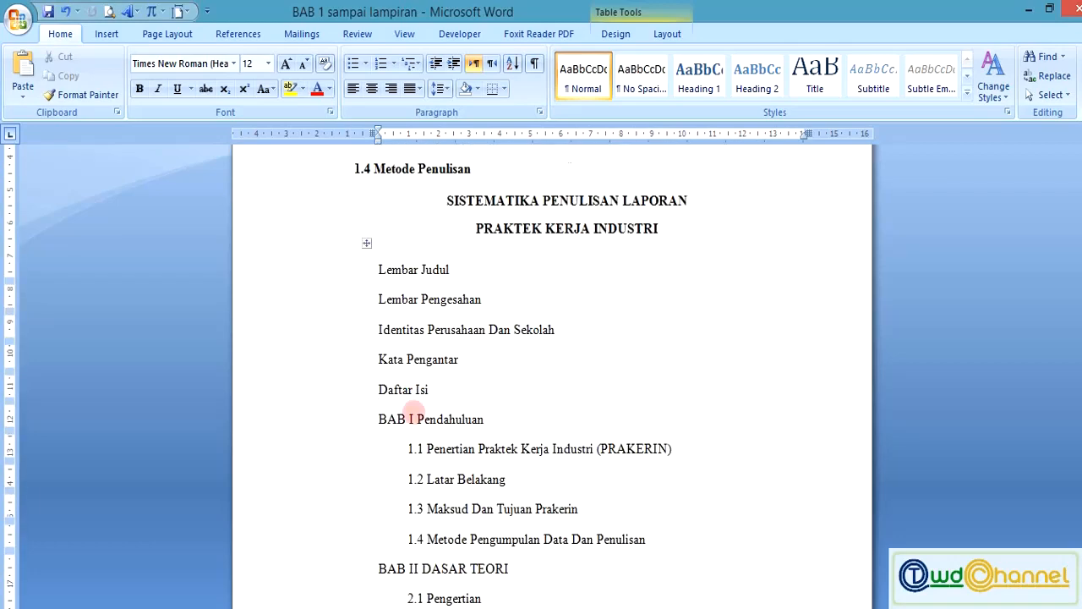
# Step: Insert an empty line above the BAB II DASAR TEORI chapter title
pyautogui.scroll(-8, 414, 412)
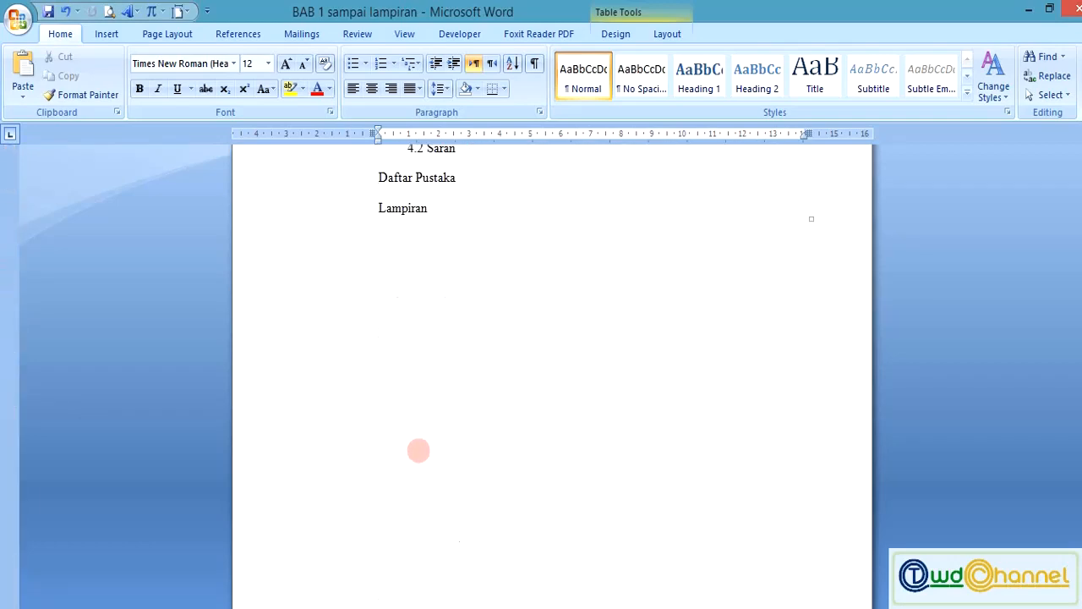
pyautogui.scroll(-6, 418, 450)
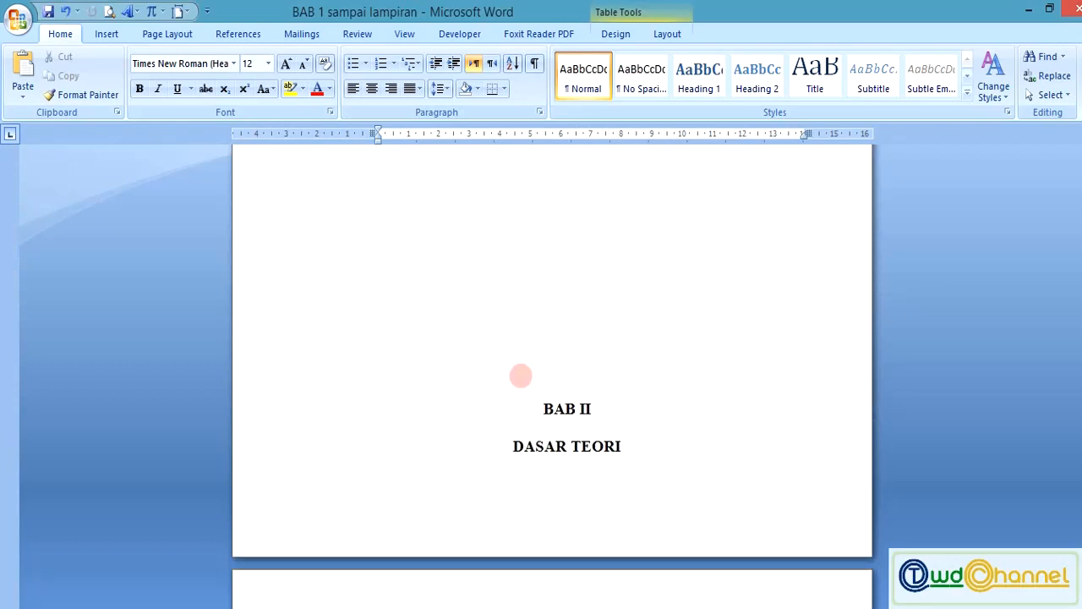
pyautogui.click(520, 375)
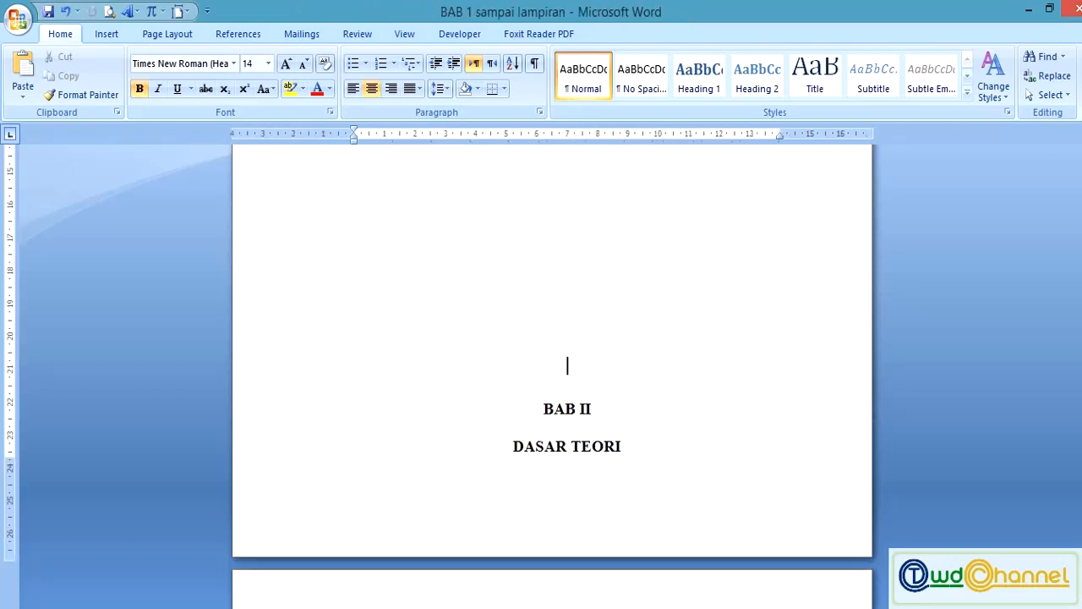
pyautogui.press('Return')
pyautogui.scroll(-1, 566, 466)
pyautogui.scroll(-15, 567, 484)
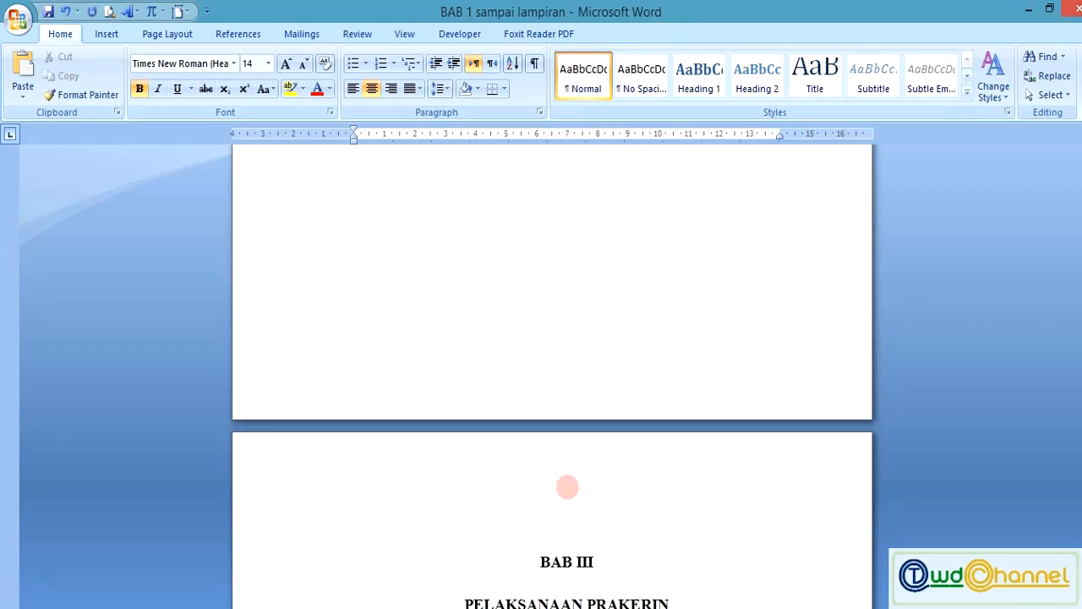
# Step: Insert page numbers at the bottom of the pages in the centred Plain Number 2 style
pyautogui.scroll(3, 567, 486)
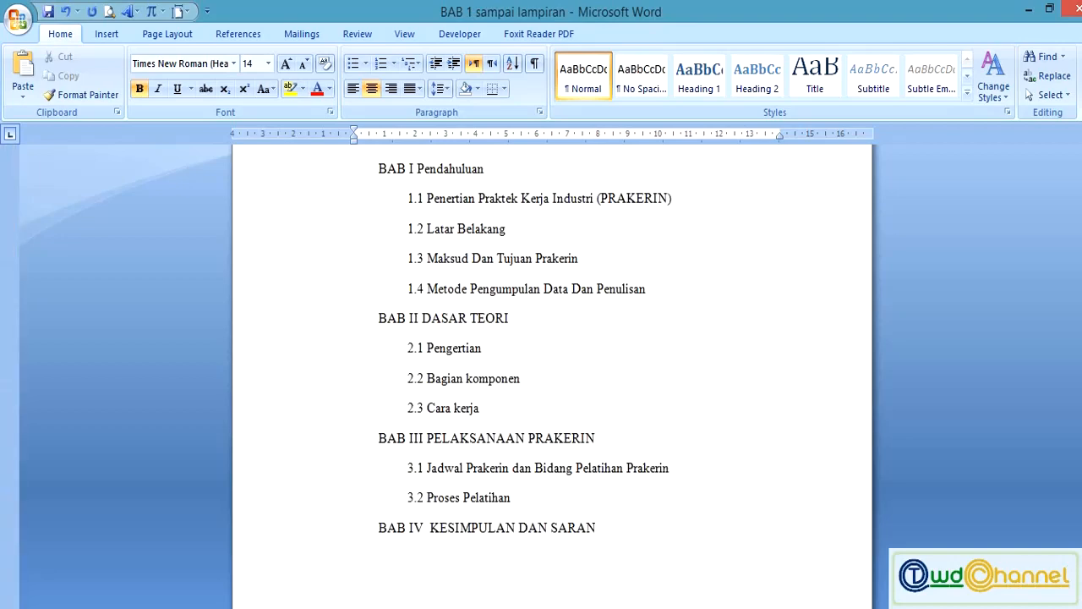
pyautogui.scroll(10, 578, 312)
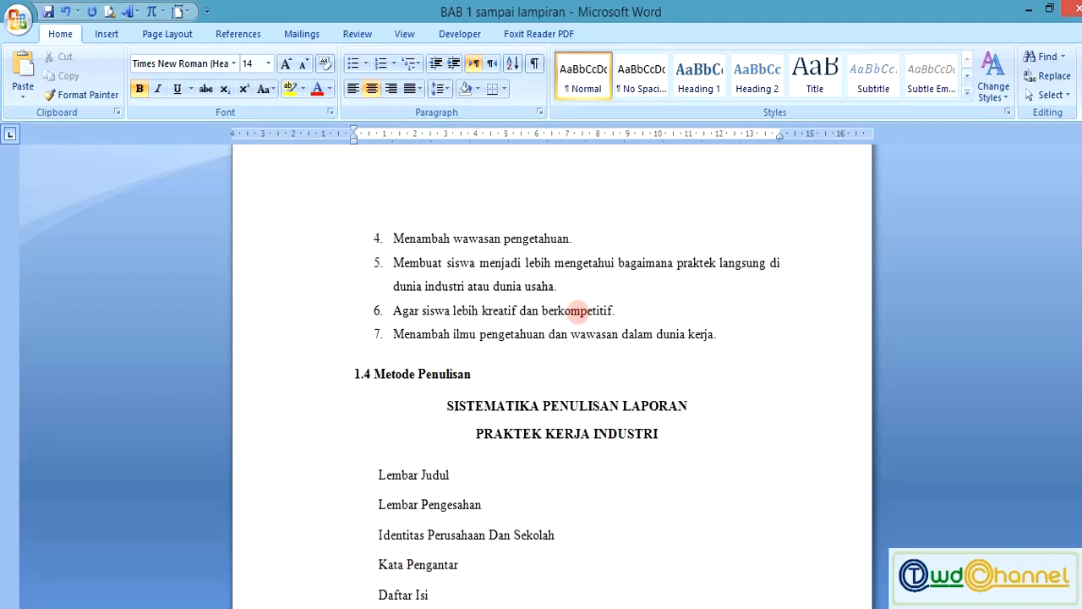
pyautogui.scroll(10, 577, 310)
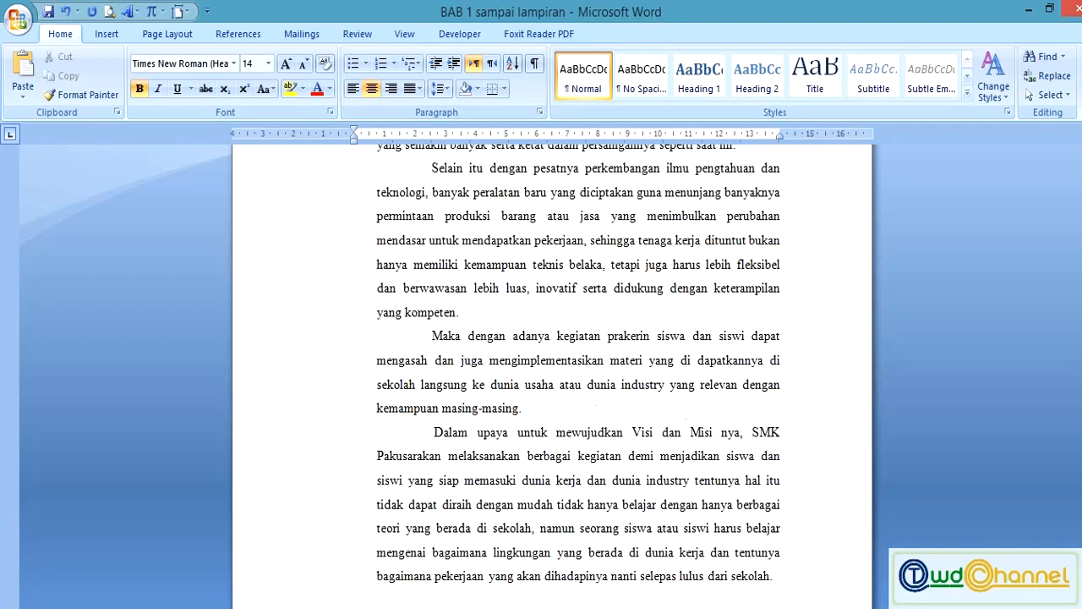
pyautogui.scroll(3, 579, 372)
pyautogui.scroll(3, 970, 215)
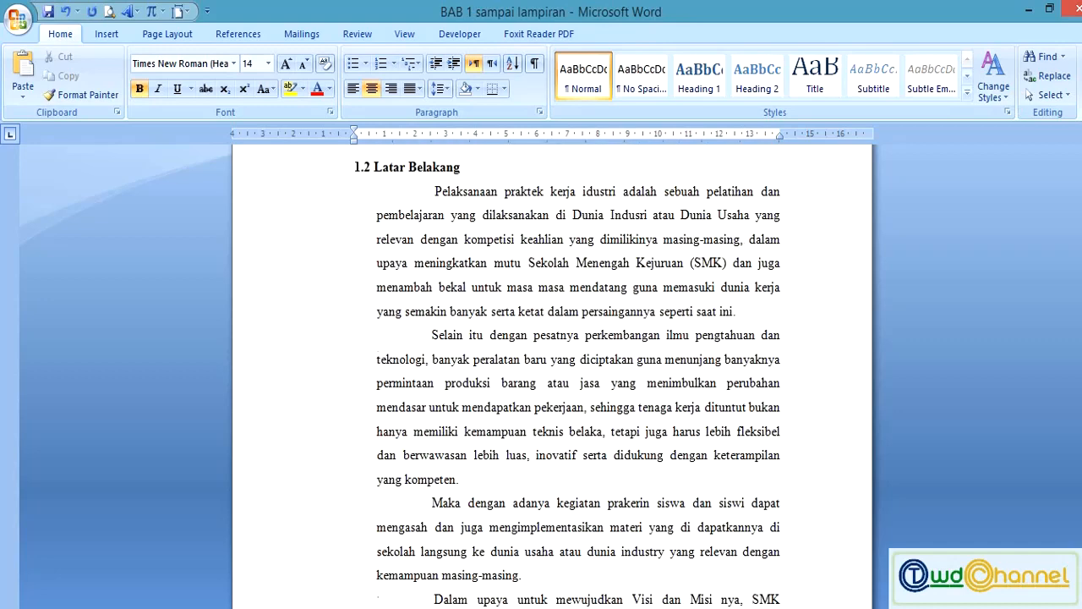
pyautogui.scroll(5, 970, 215)
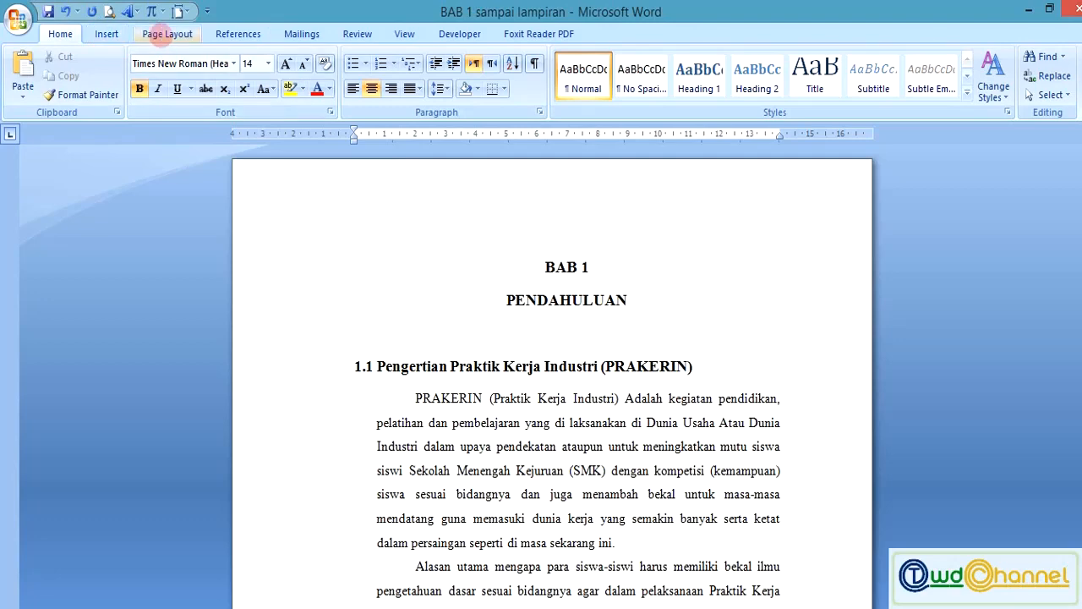
pyautogui.click(163, 34)
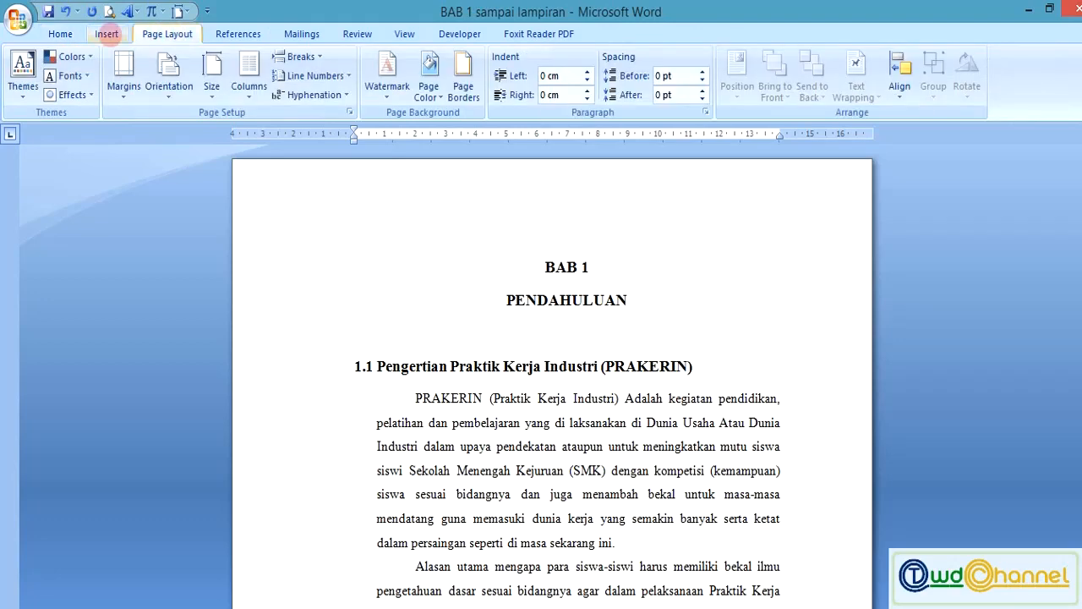
pyautogui.click(107, 34)
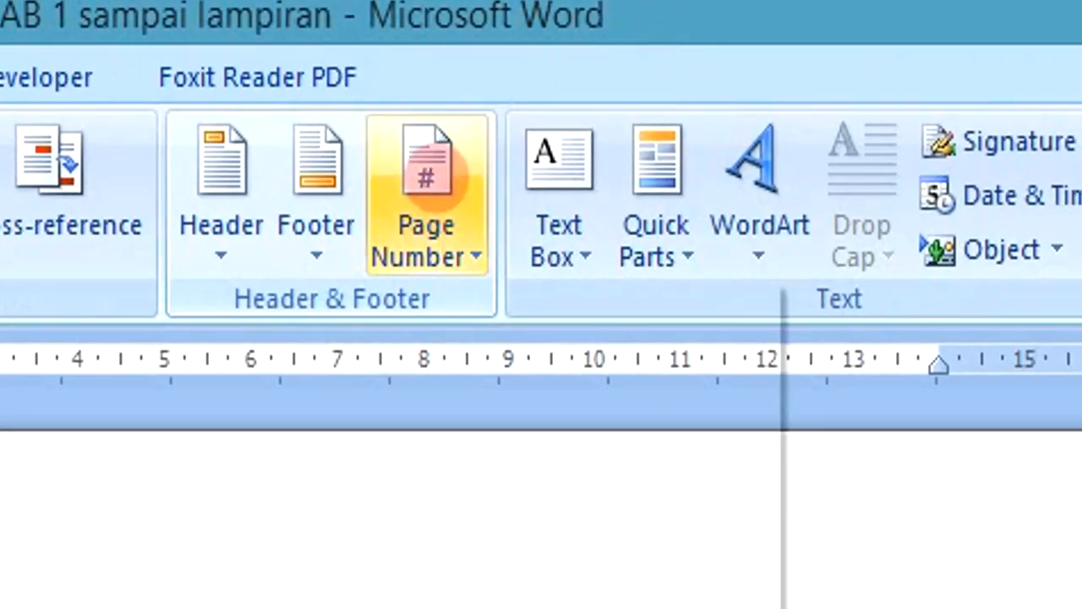
pyautogui.click(427, 169)
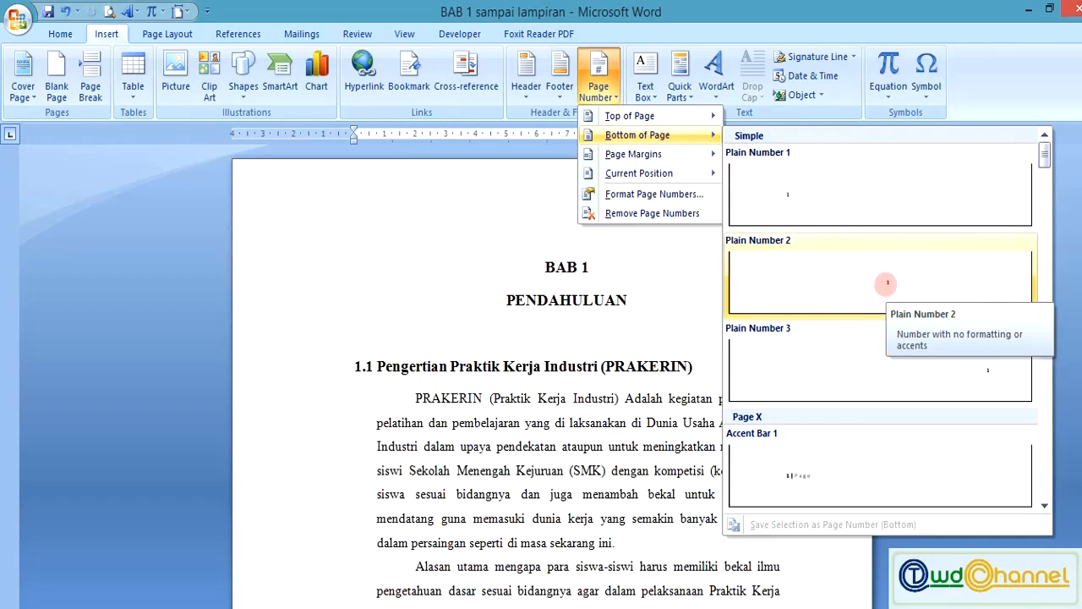
pyautogui.click(734, 252)
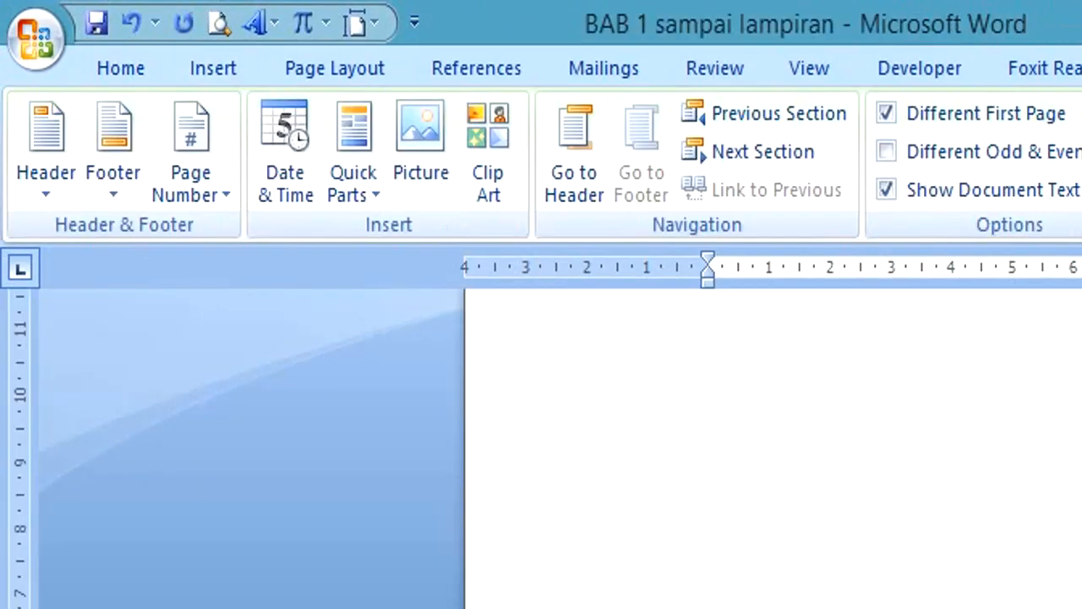
# Step: Check the page numbers in the footers of the following pages and return to editing the document body
pyautogui.scroll(1, 773, 448)
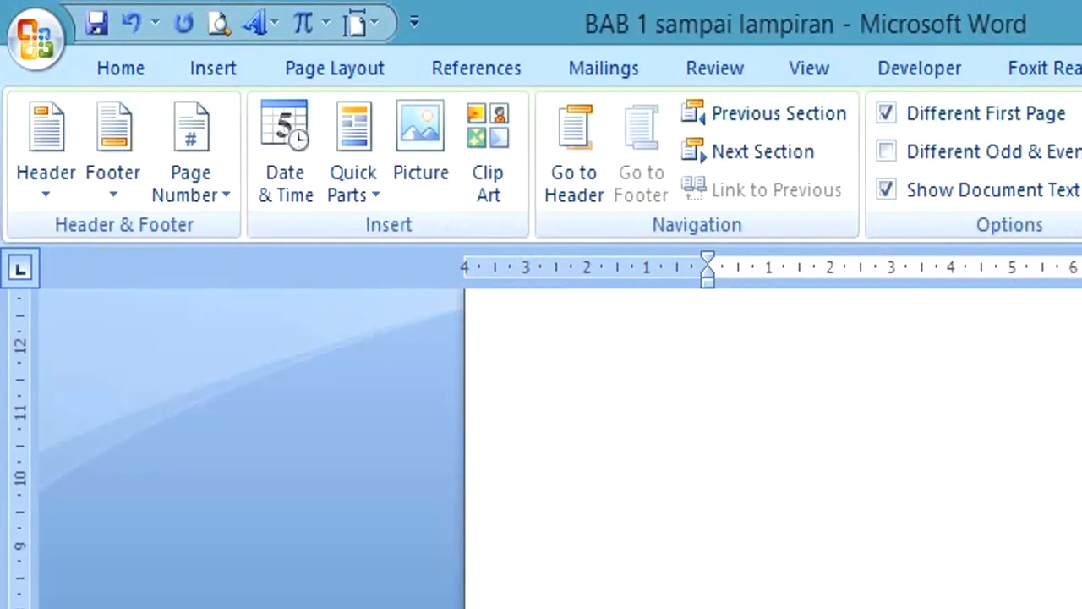
pyautogui.scroll(12, 647, 432)
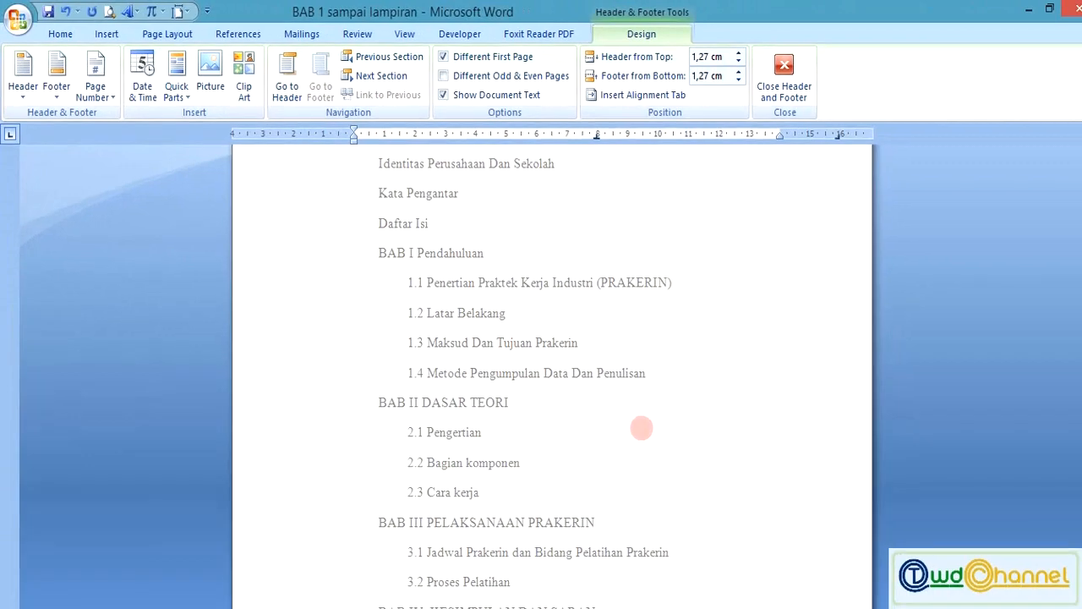
pyautogui.scroll(-10, 642, 428)
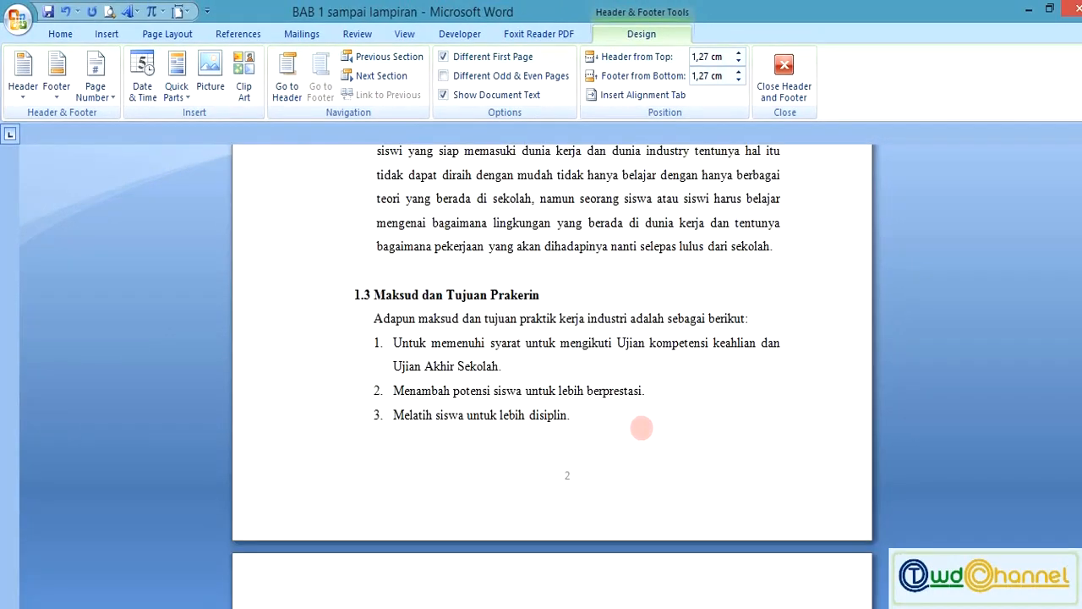
pyautogui.doubleClick(642, 428)
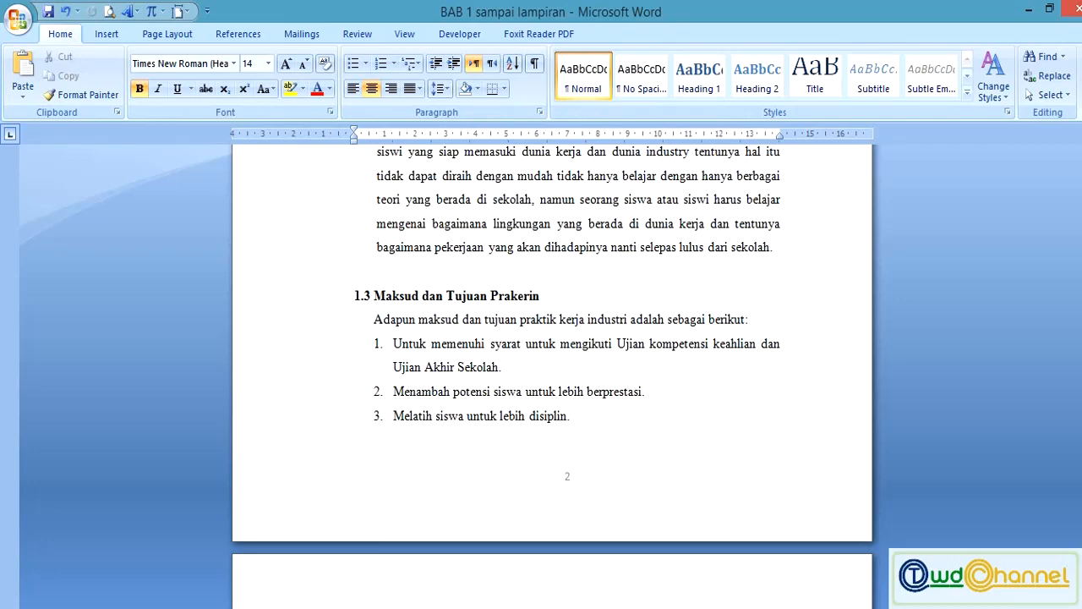
# Step: Open the first-page footer of the BAB 1 chapter and examine the page numbers on its first two pages
pyautogui.scroll(20, 723, 241)
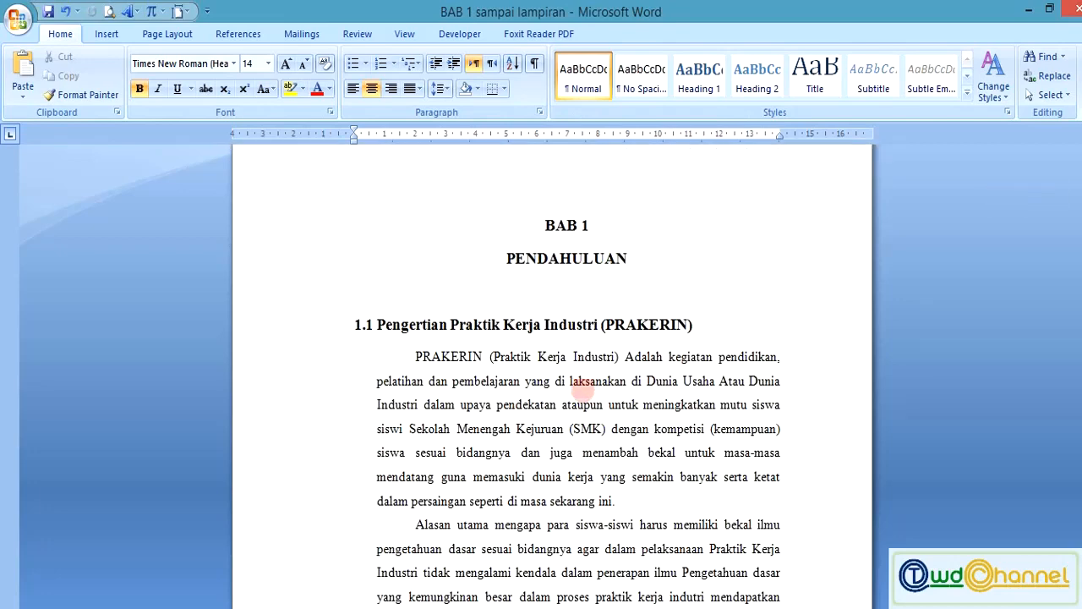
pyautogui.scroll(-10, 583, 390)
pyautogui.doubleClick(581, 351)
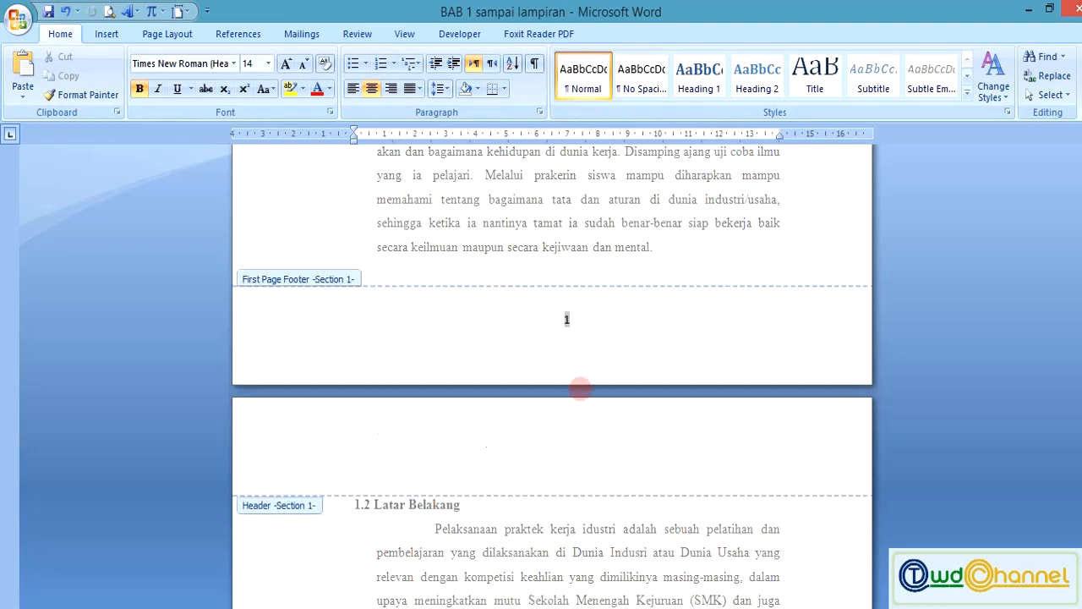
pyautogui.click(644, 340)
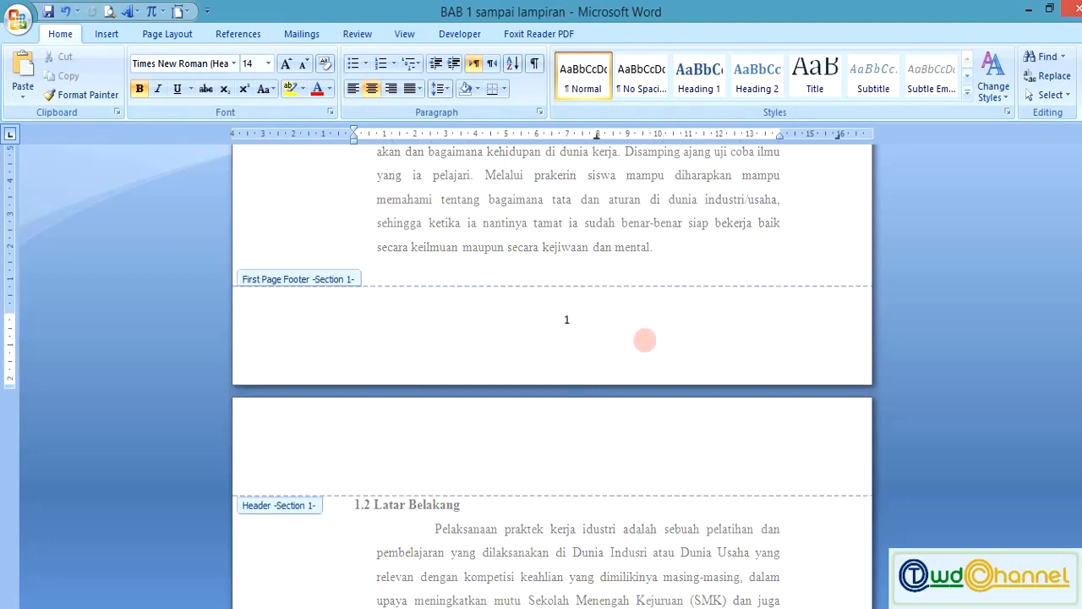
pyautogui.scroll(-10, 564, 334)
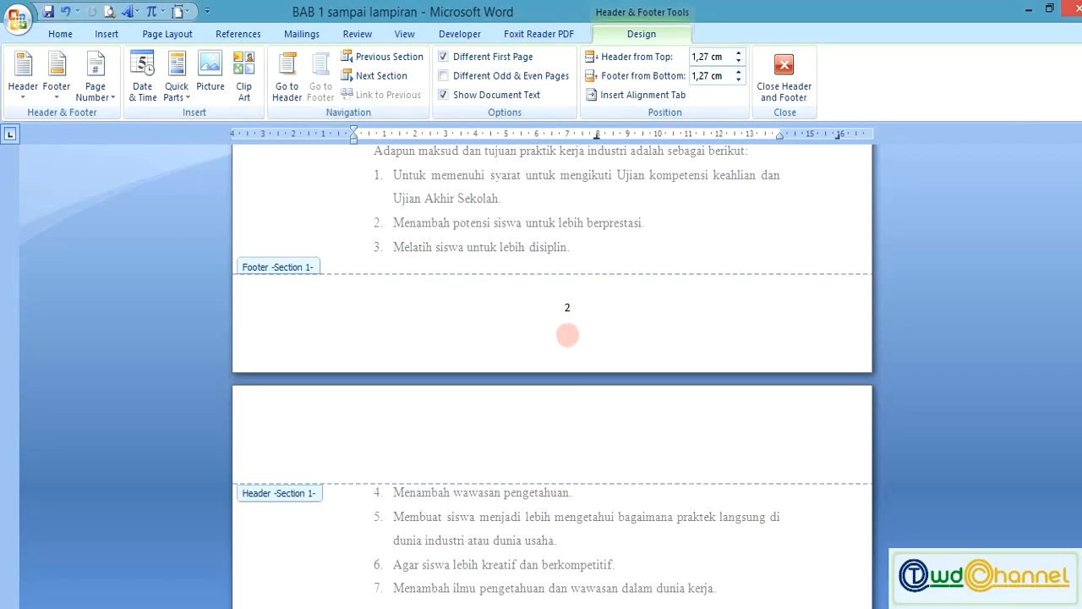
pyautogui.scroll(2, 567, 335)
pyautogui.scroll(10, 568, 335)
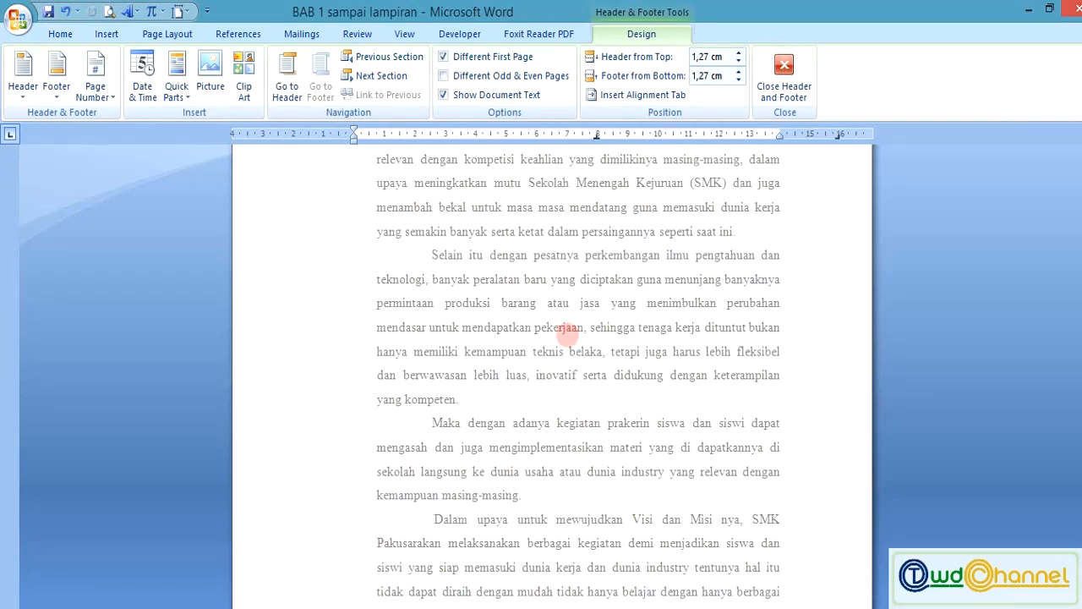
# Step: Look through the footers up to the BAB II DASAR TEORI page and return to its body text
pyautogui.scroll(5, 567, 334)
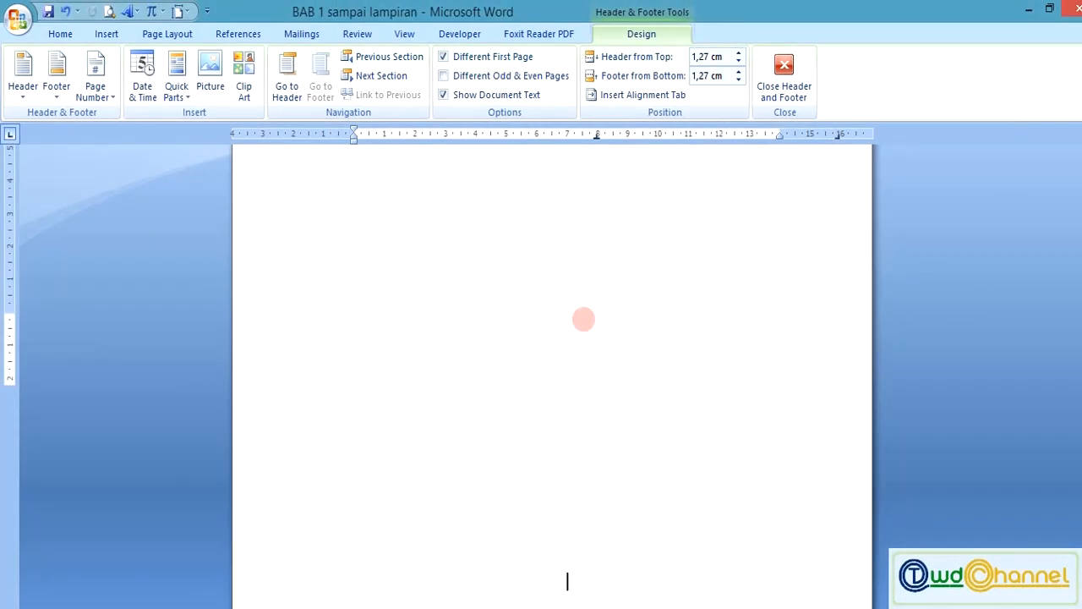
pyautogui.scroll(-7, 583, 319)
pyautogui.scroll(-5, 594, 409)
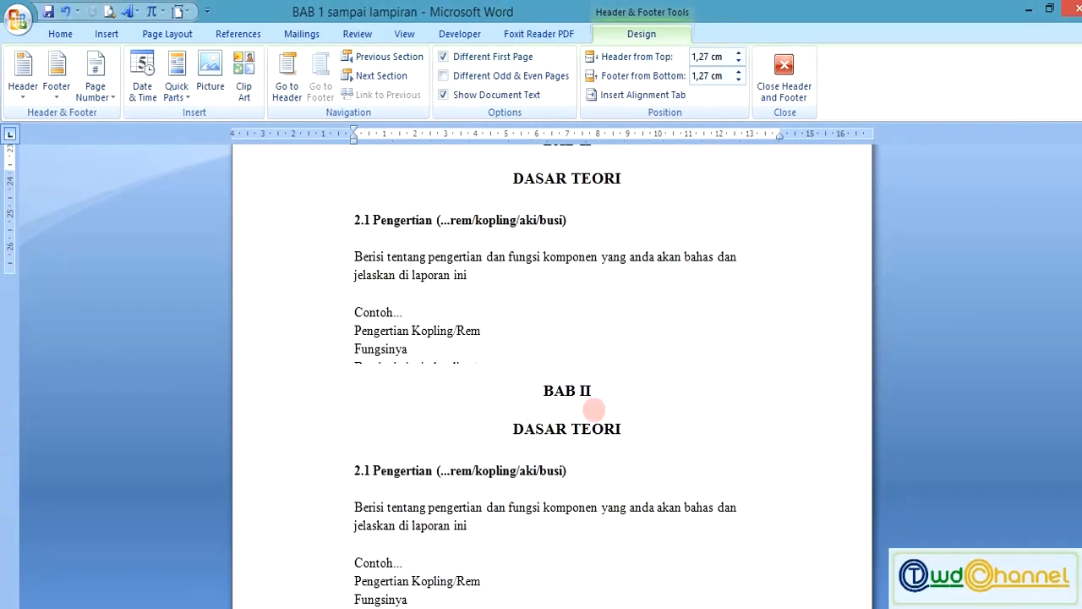
pyautogui.doubleClick(594, 409)
pyautogui.scroll(5, 594, 409)
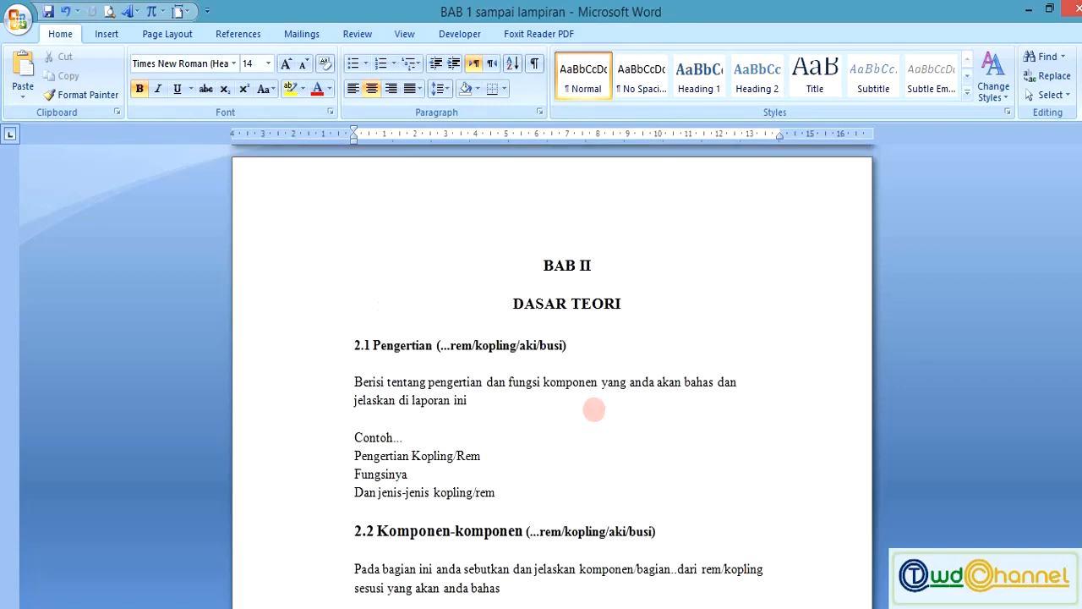